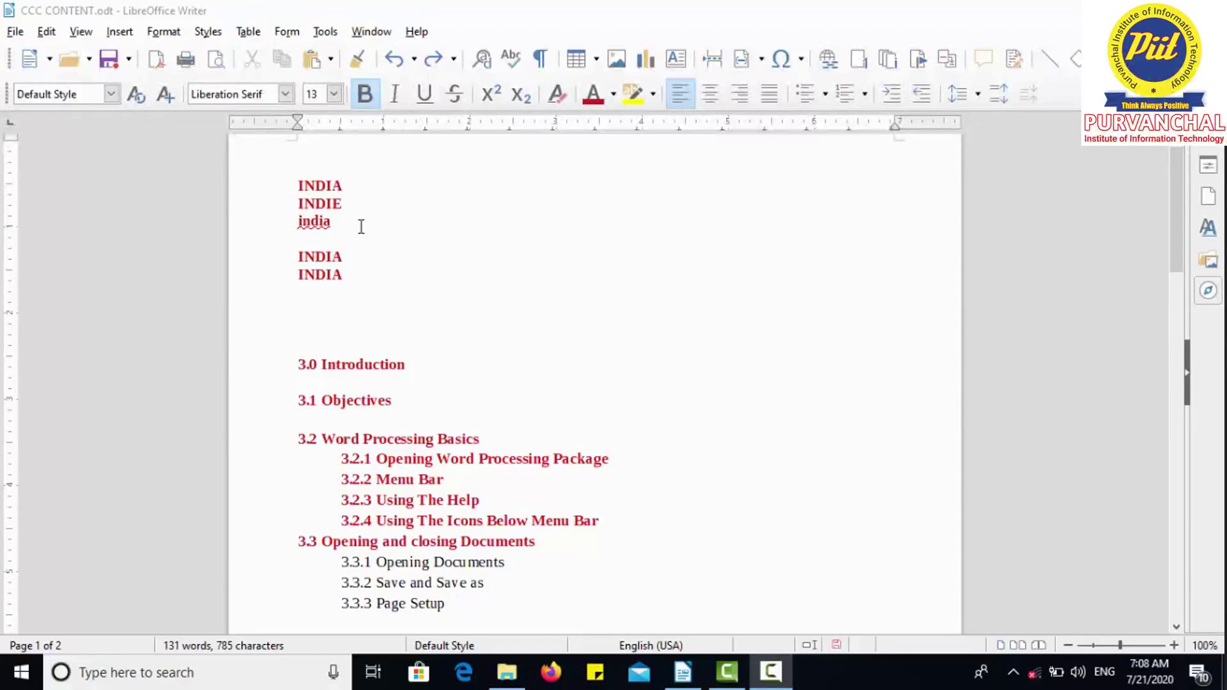
Zoom the document to 304% and place the cursor before the first INDIA at the top of the page.
drag(353, 221, 300, 222)
click(397, 239)
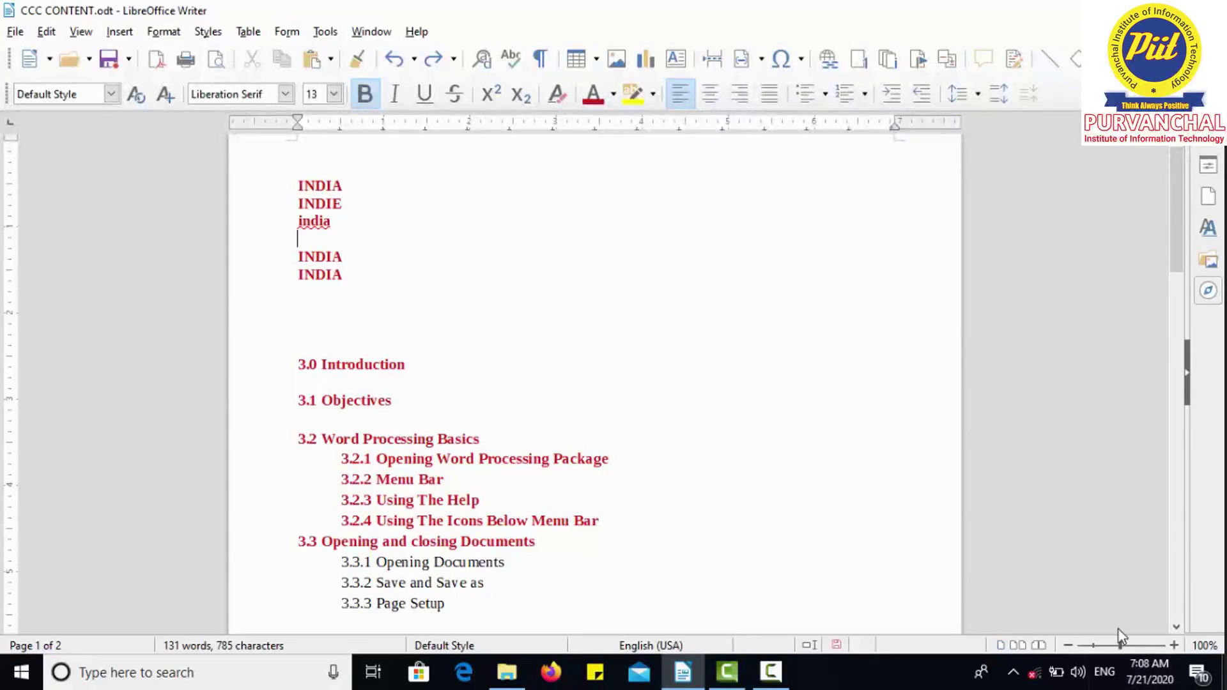
drag(1120, 645, 1137, 645)
drag(394, 402, 282, 404)
click(445, 420)
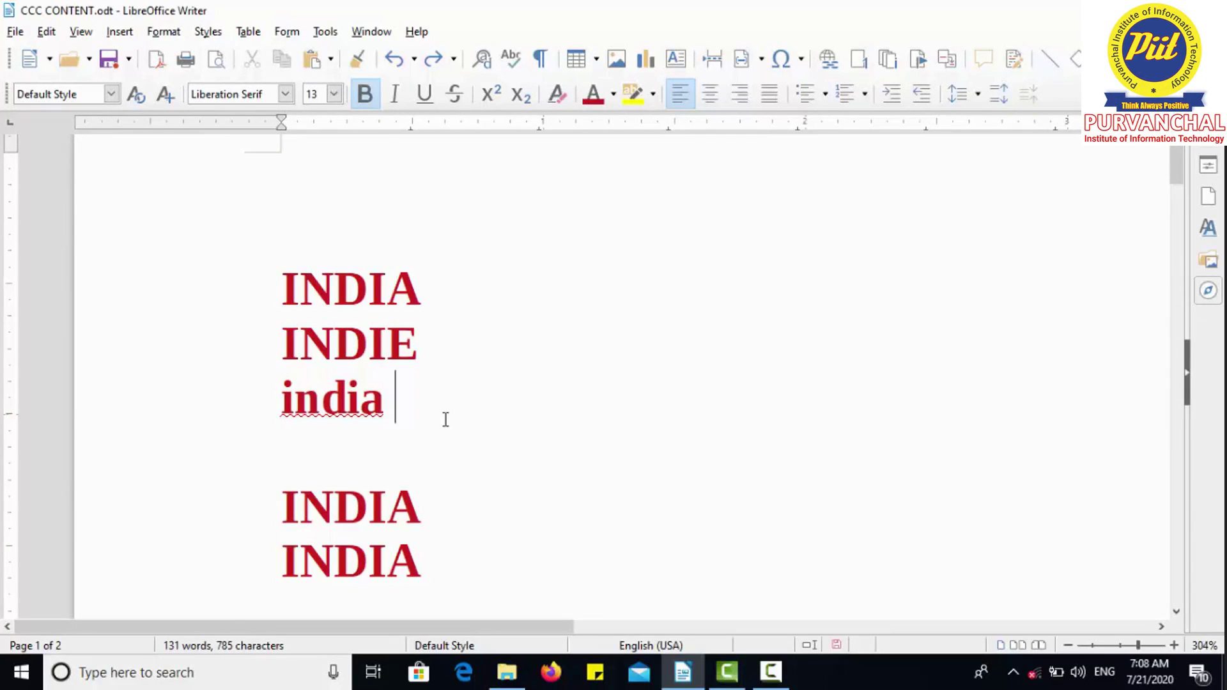
double_click(275, 271)
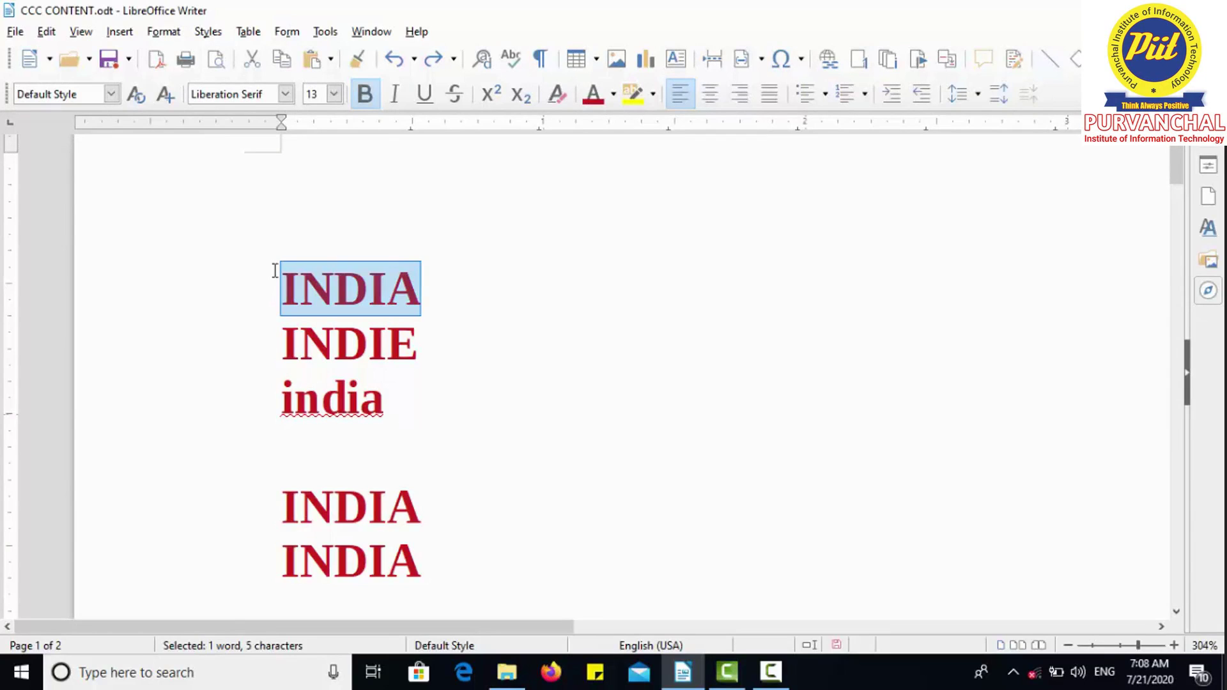
click(274, 270)
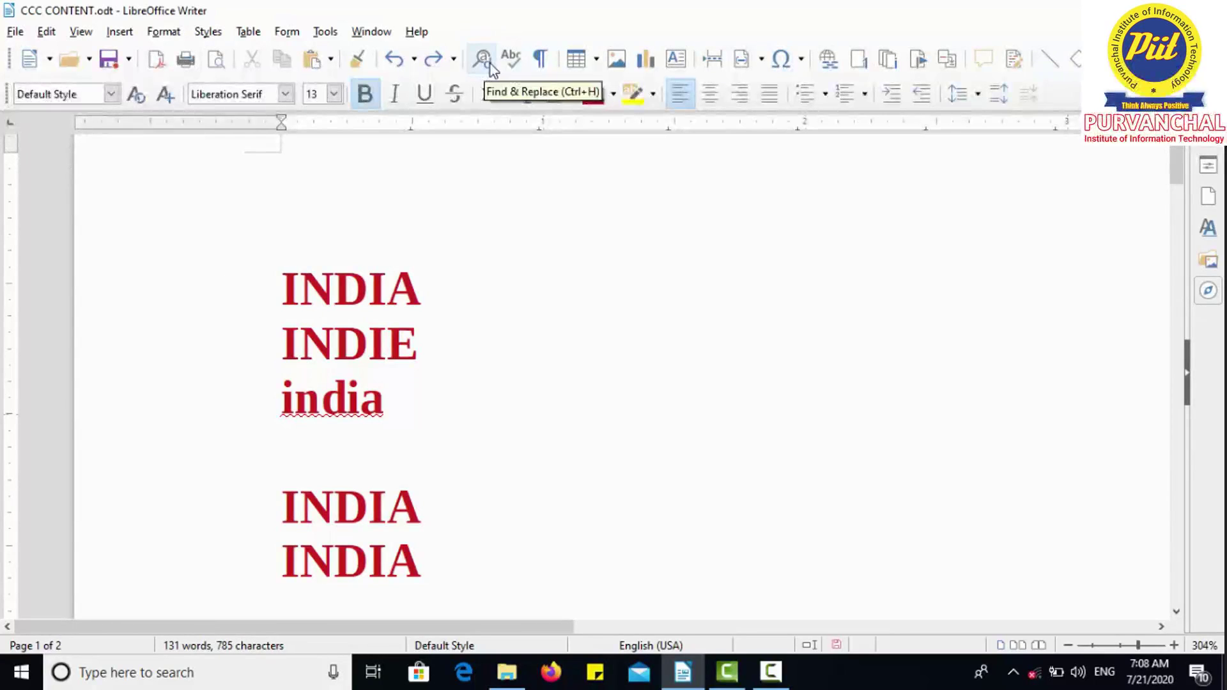
Start the spelling check and examine the available text languages, keeping English (USA).
click(522, 64)
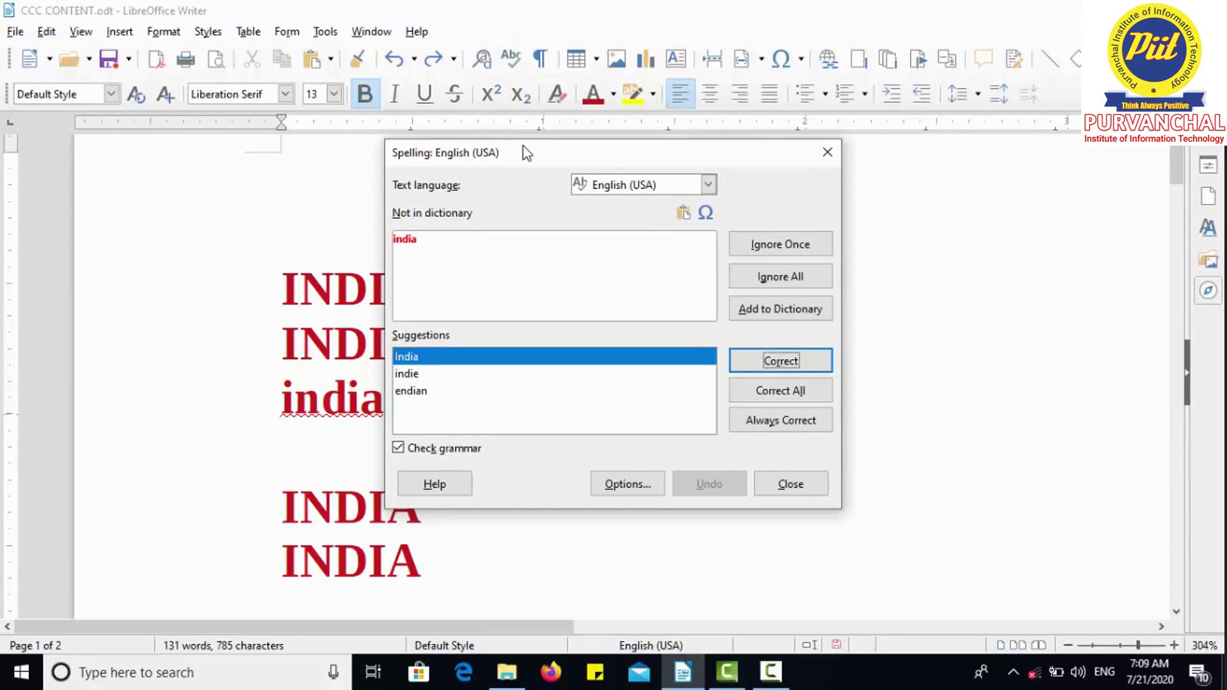
drag(523, 146, 669, 153)
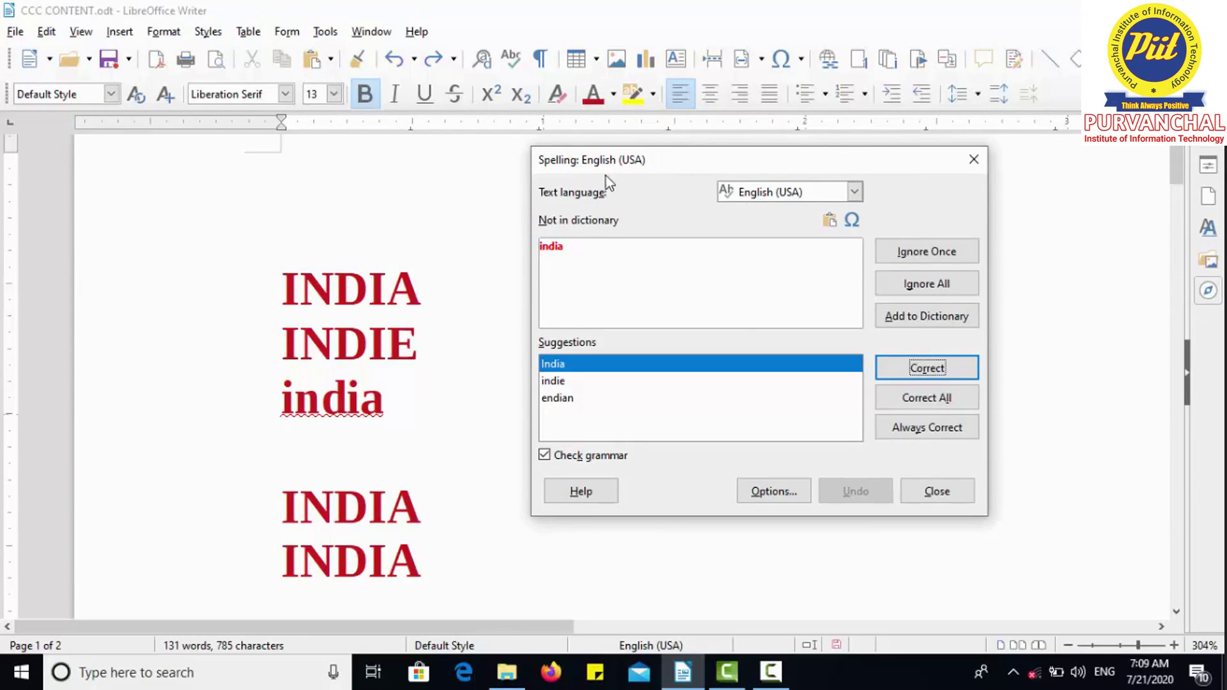
click(796, 192)
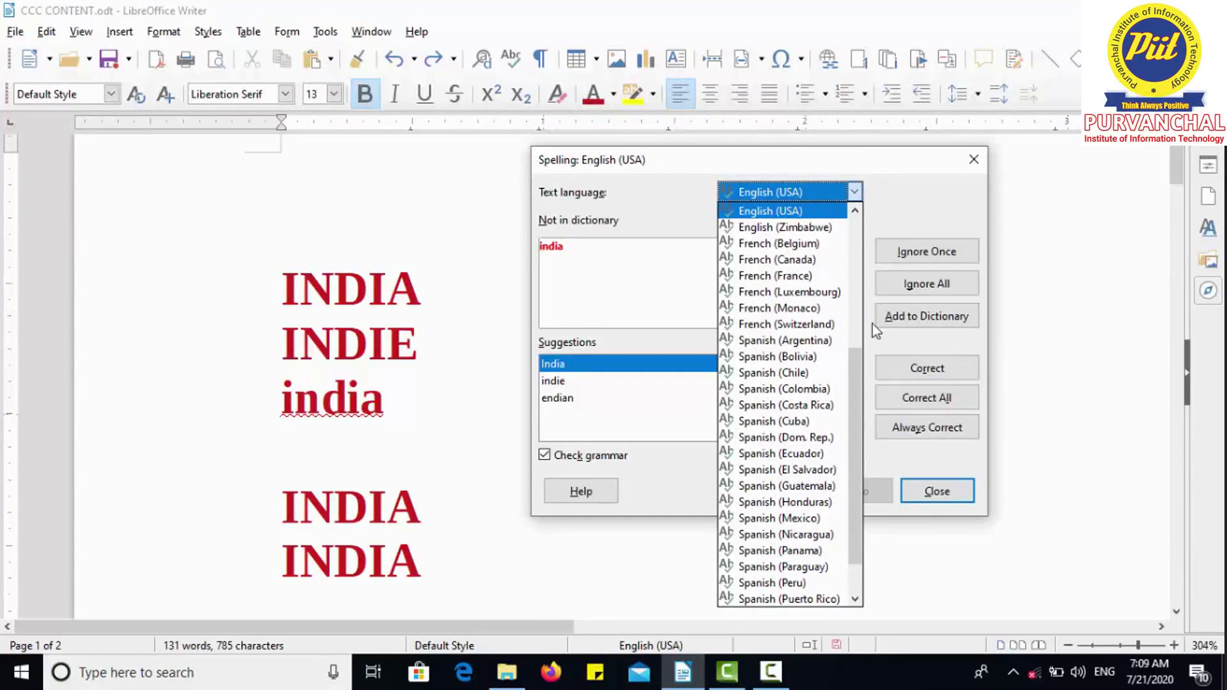
drag(860, 377, 867, 245)
scroll(866, 248, down, 3)
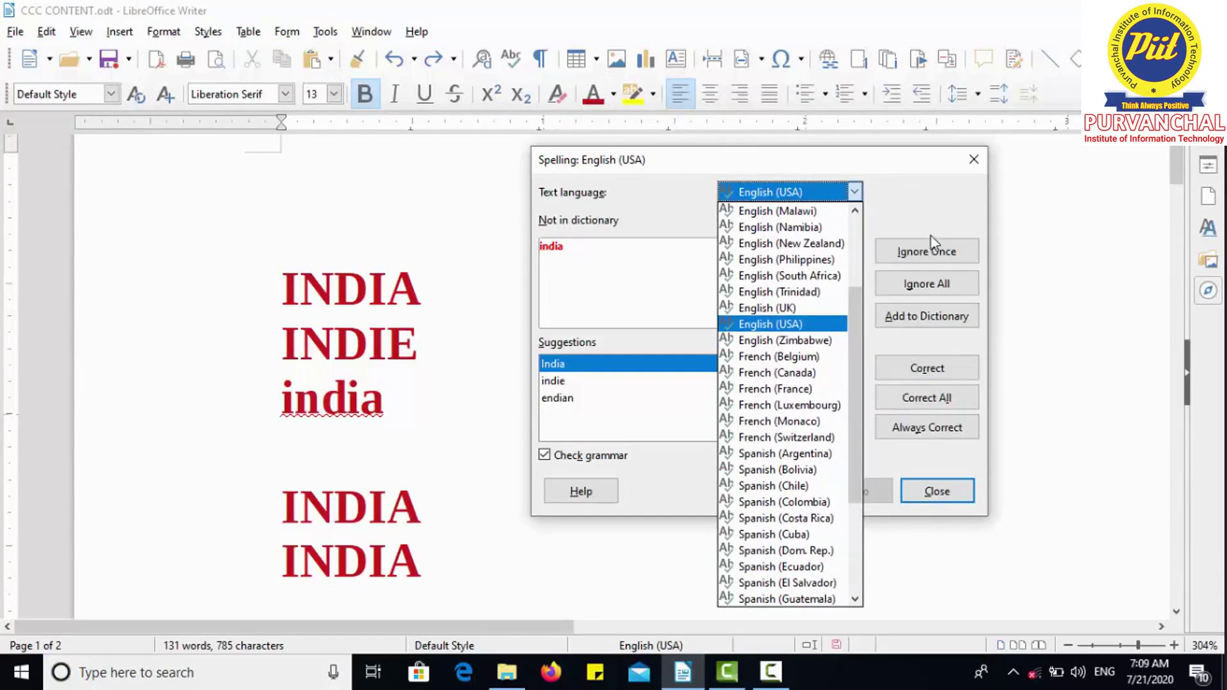
click(903, 190)
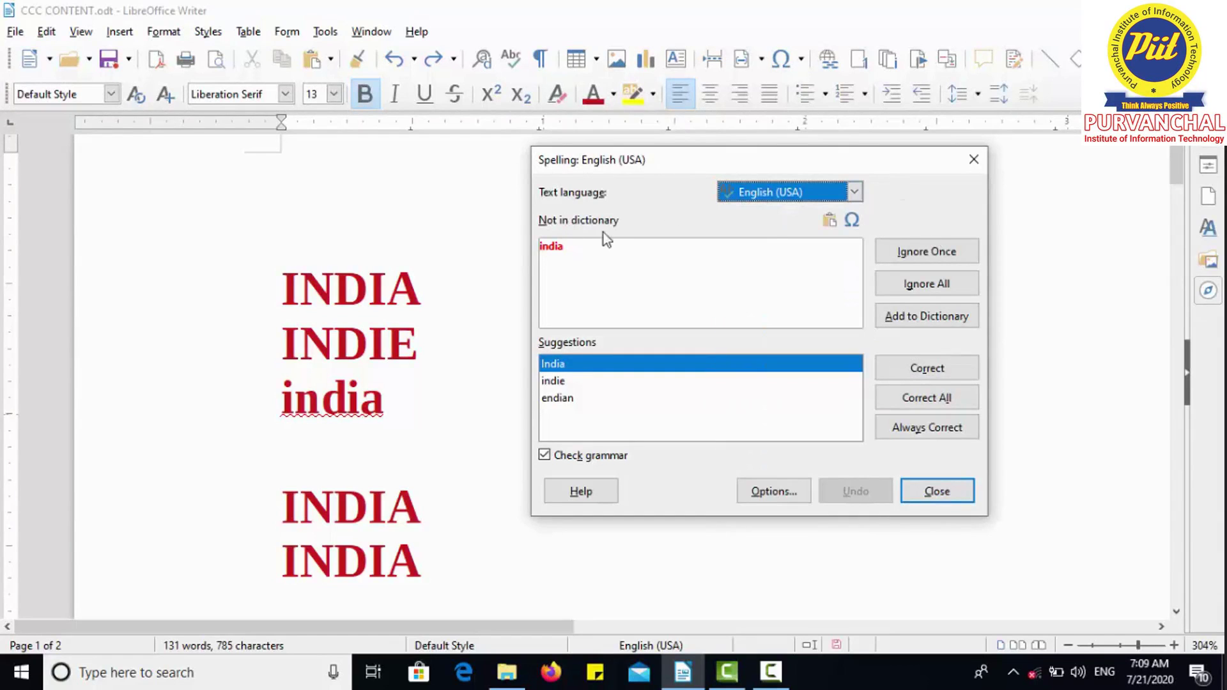
click(577, 251)
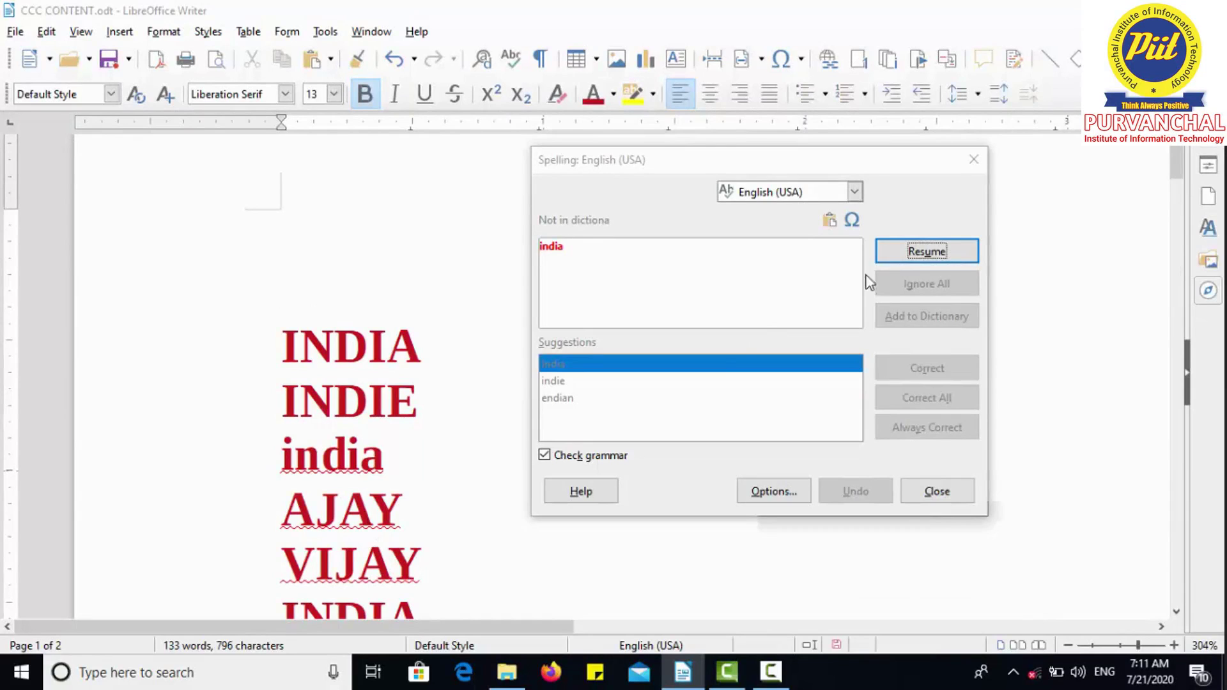
Resume the paused spelling check, then end it without correcting any words.
click(888, 258)
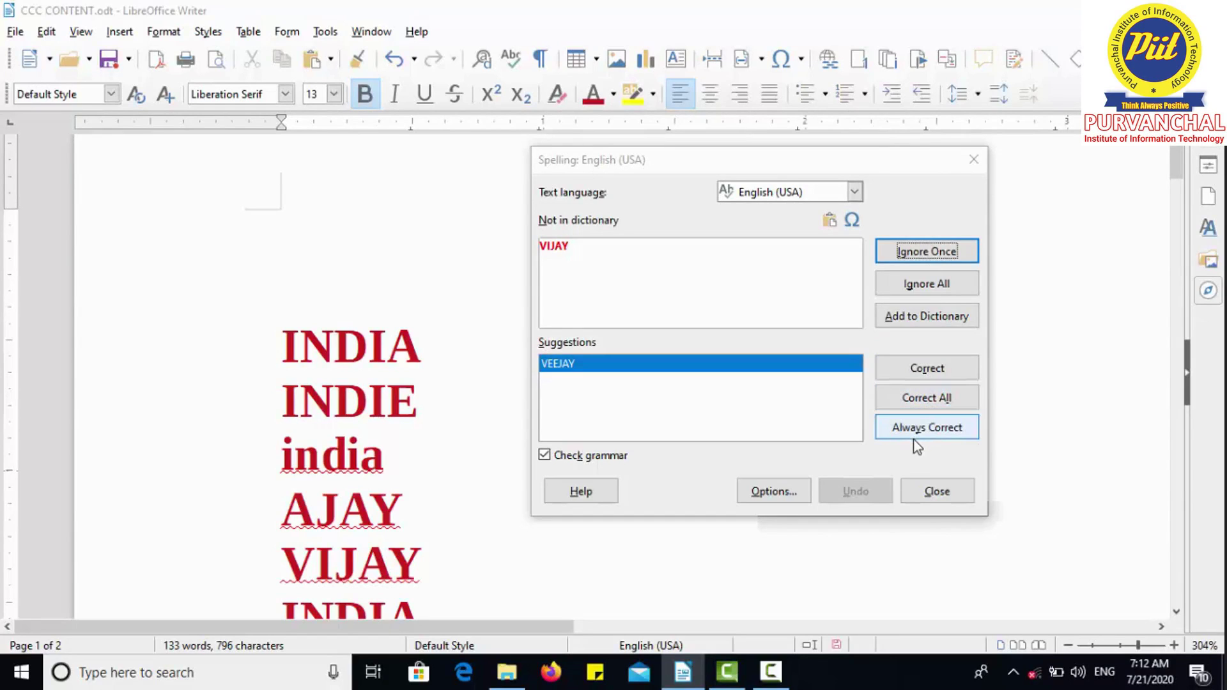
click(426, 262)
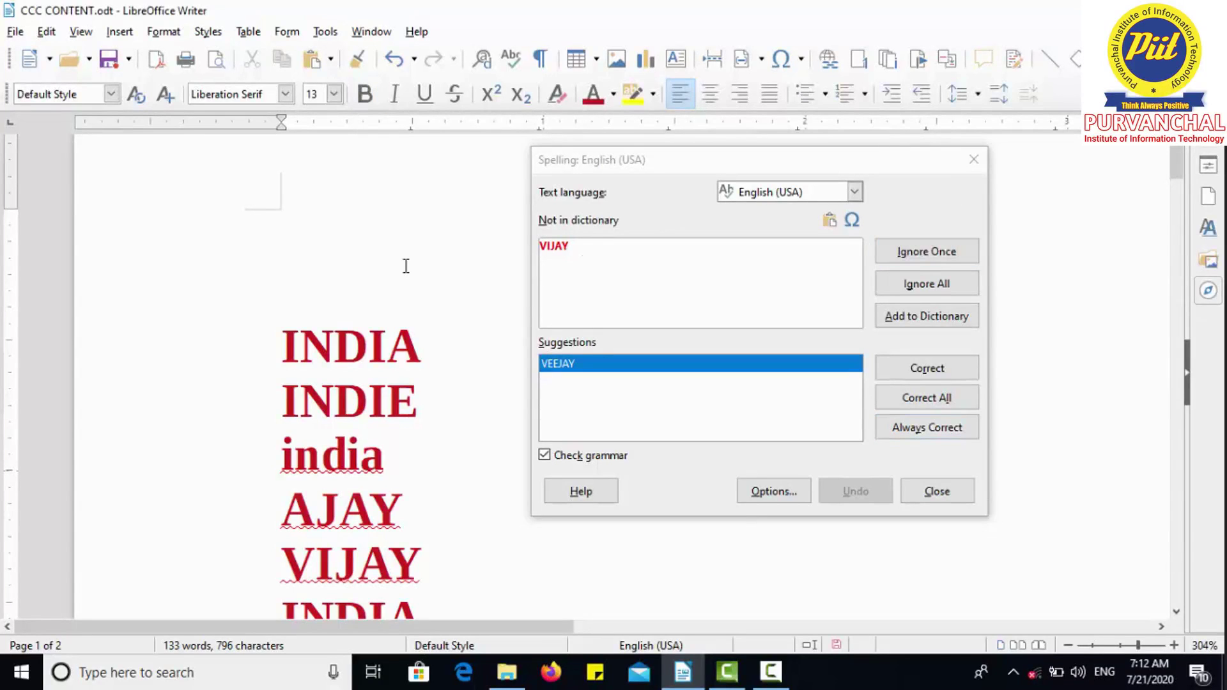
click(972, 160)
key(F7)
key(Escape)
Run the spelling check from the first line of the document and correct india to the suggestion India.
click(287, 242)
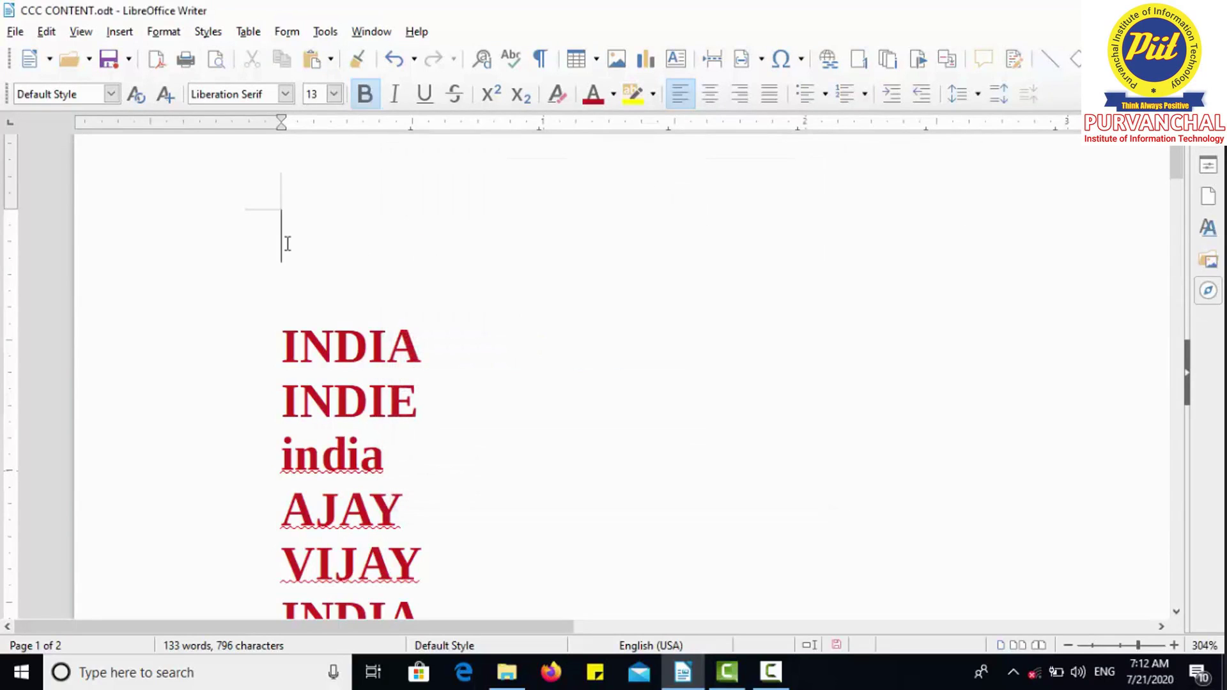
click(515, 62)
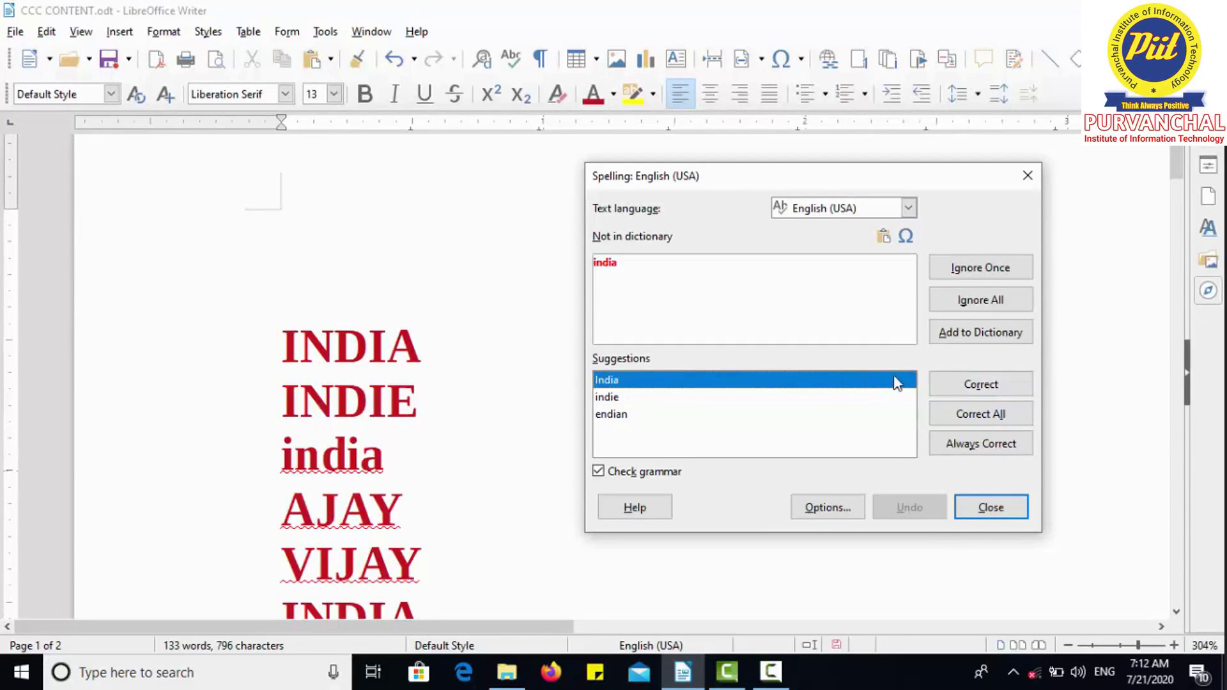
click(977, 385)
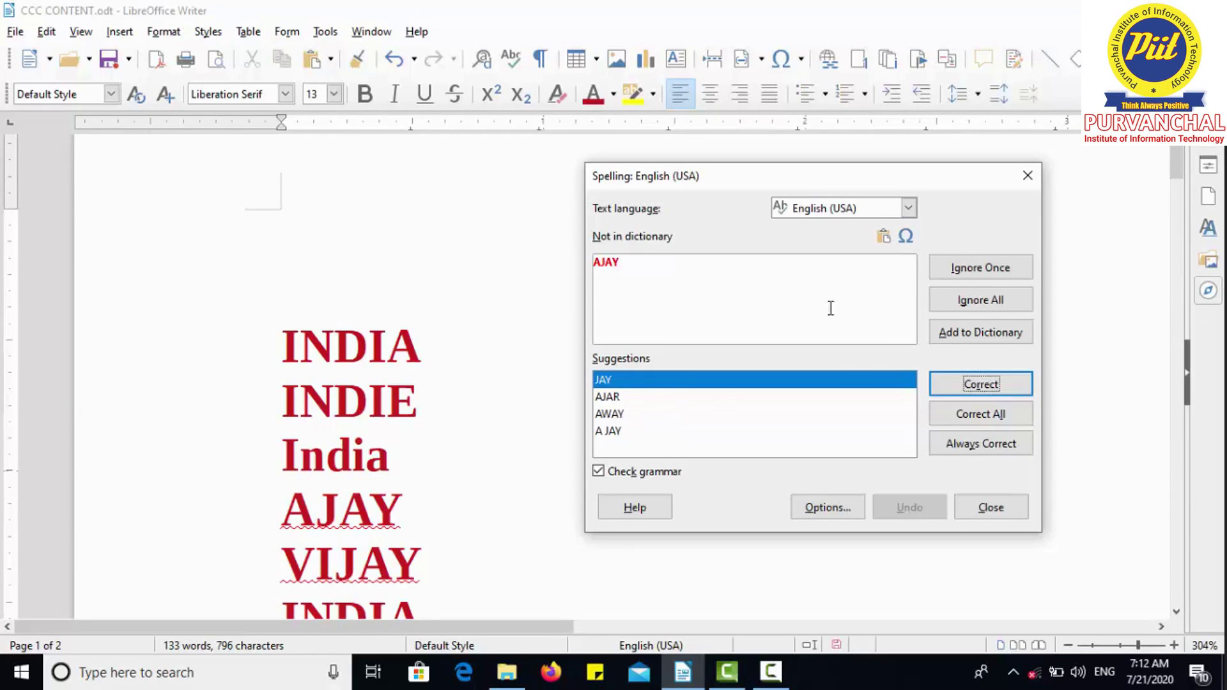
Ignore the first flagged name once and add the next flagged name to the dictionary.
click(944, 273)
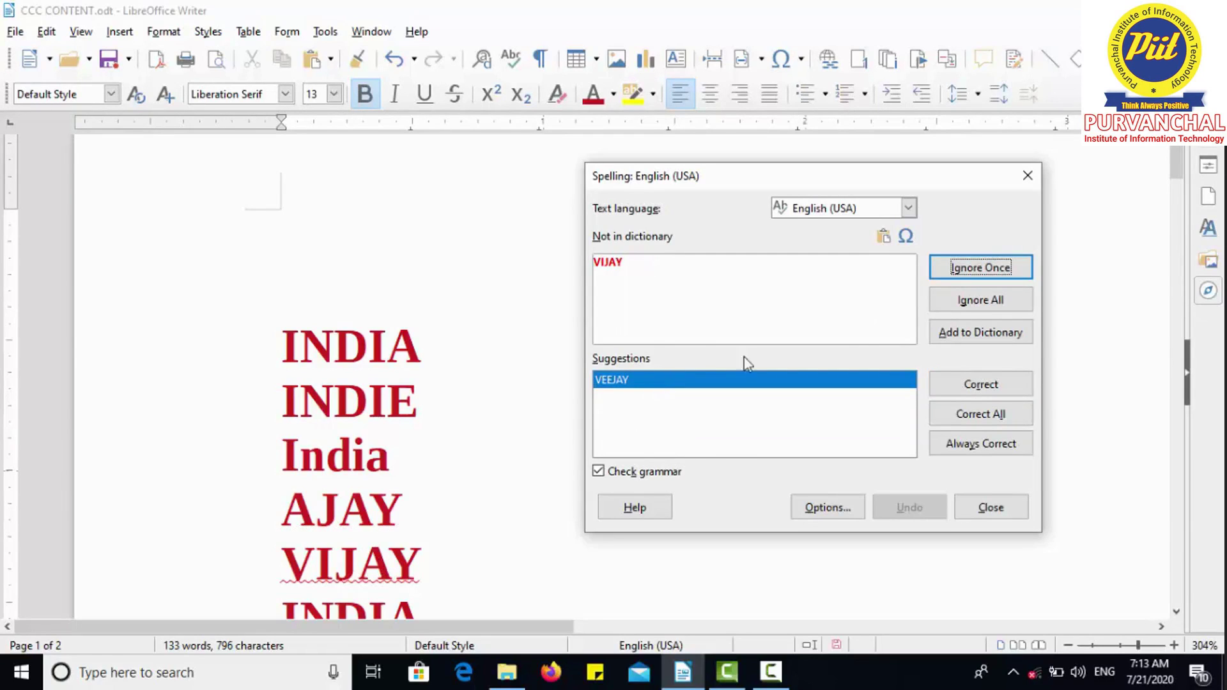
click(960, 335)
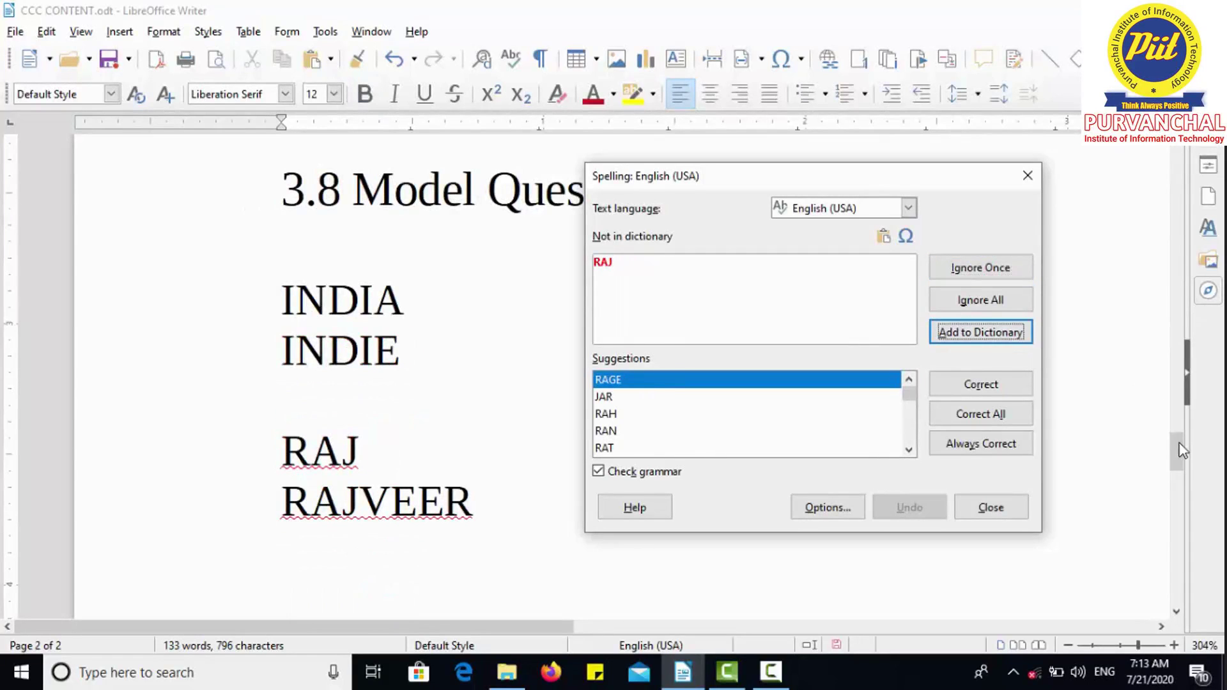
Enter the name added to the dictionary in the blank space between the last INDIA and the 3.0 Introduction heading.
drag(1178, 443, 1123, 186)
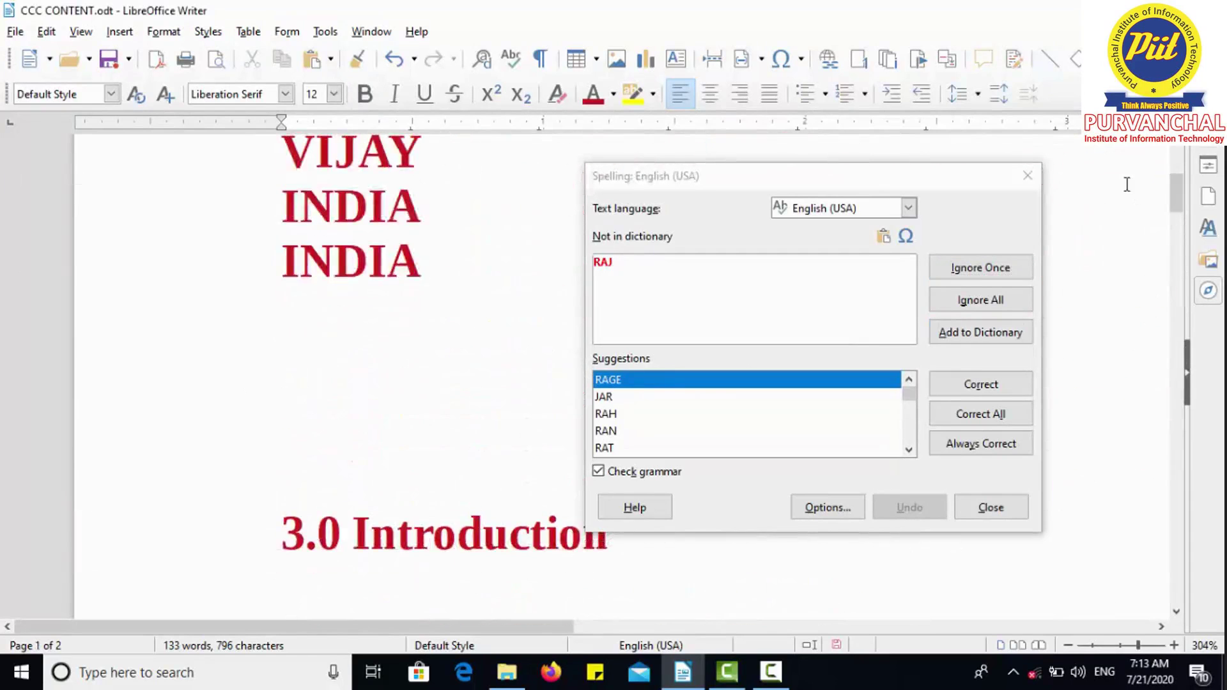
click(314, 347)
text(VIJAY)
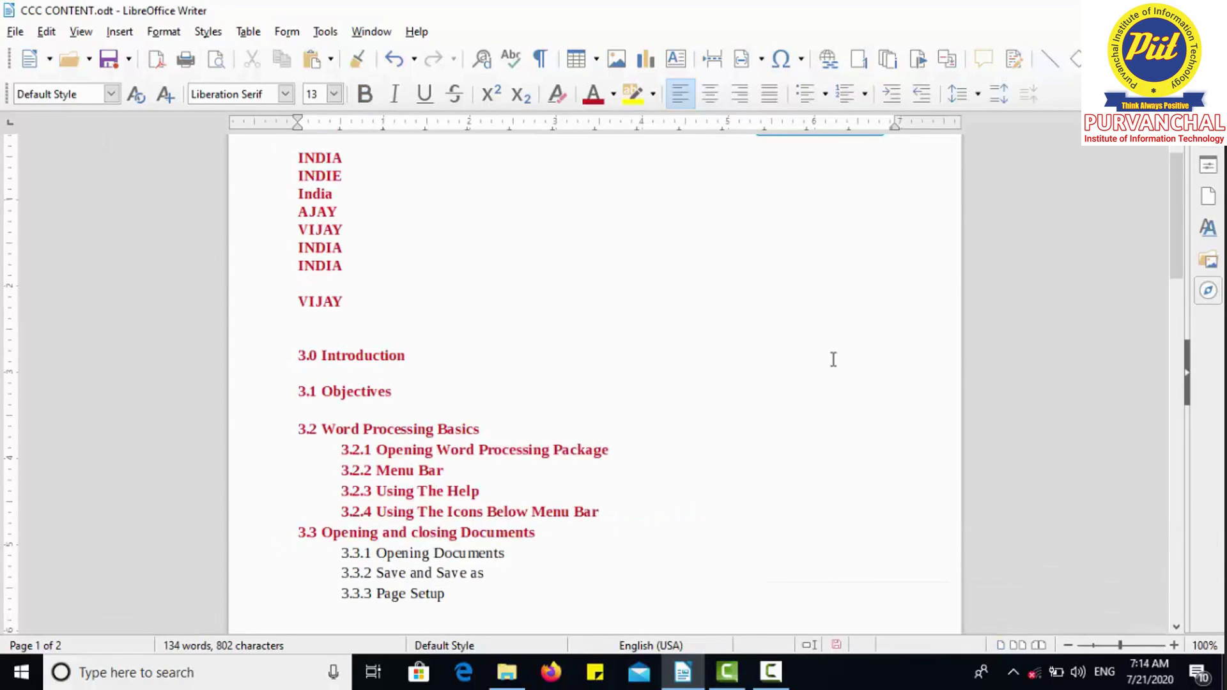
Show the formatting marks, examine the paragraph and space marks throughout the document, and hide the marks again.
click(543, 62)
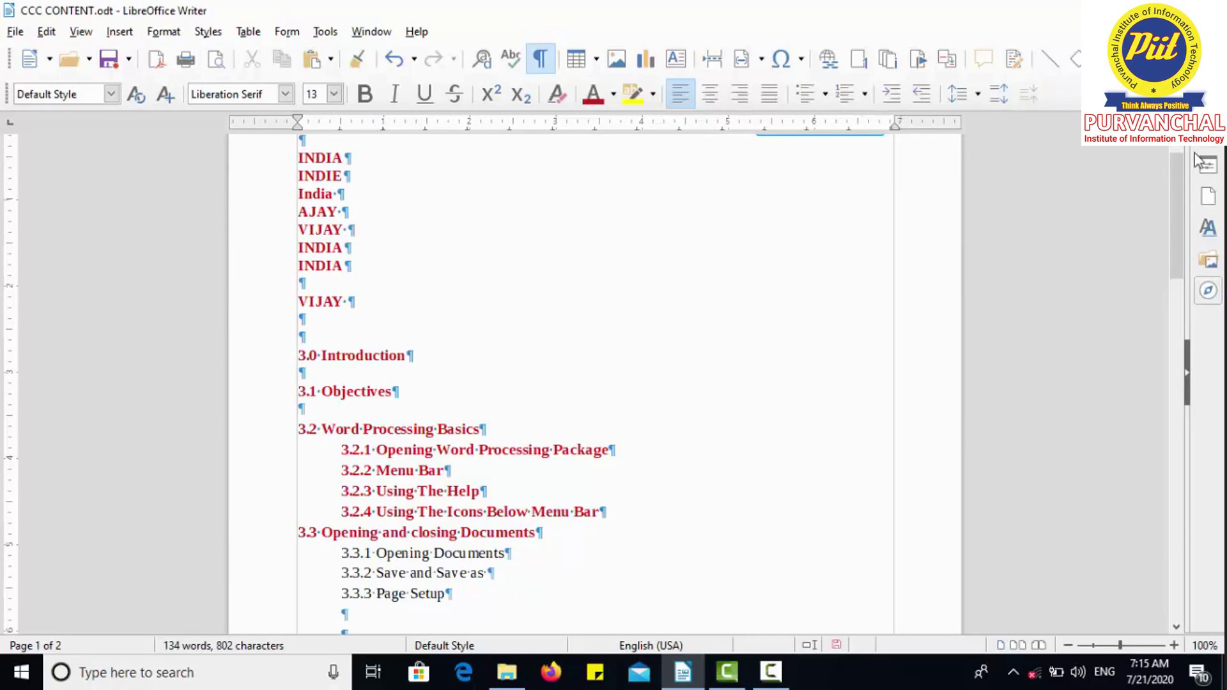
scroll(1181, 169, up, 3)
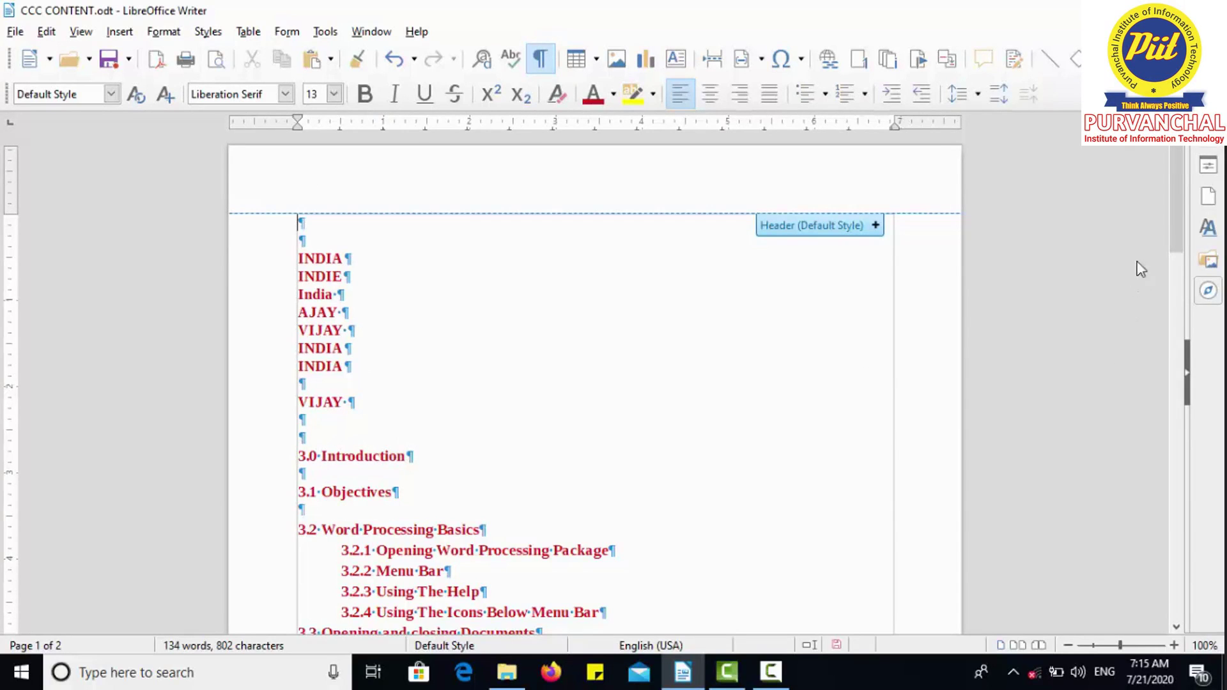
drag(1172, 240, 1212, 384)
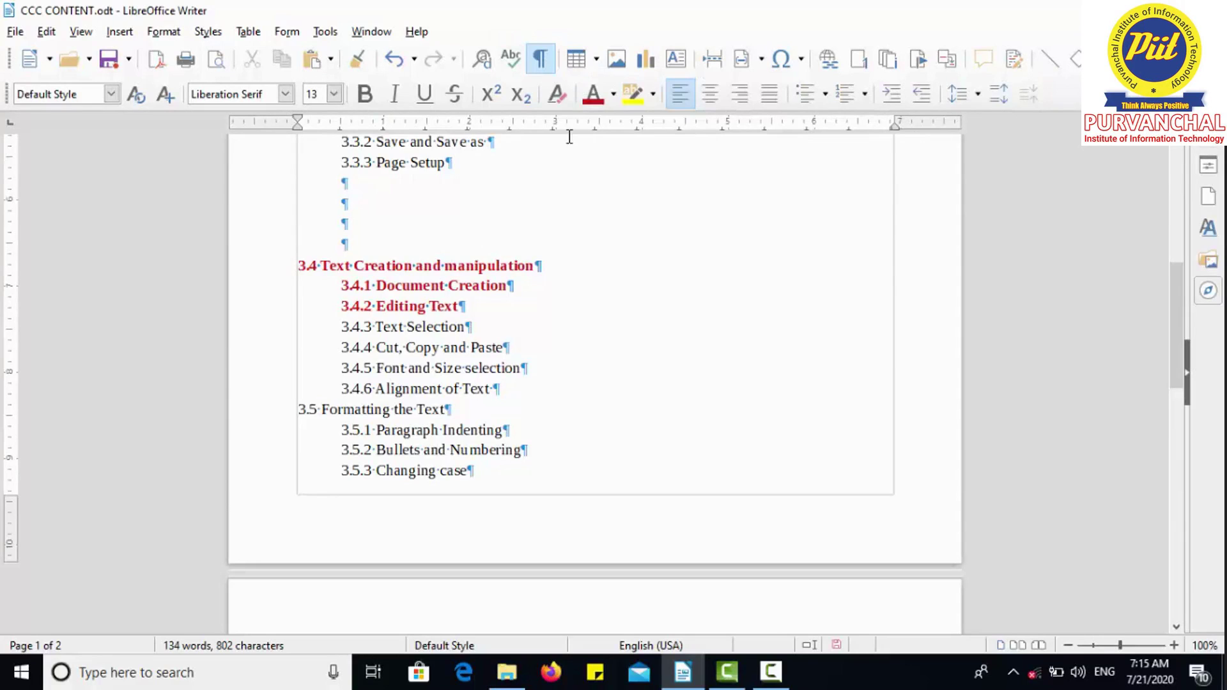
click(548, 66)
click(627, 269)
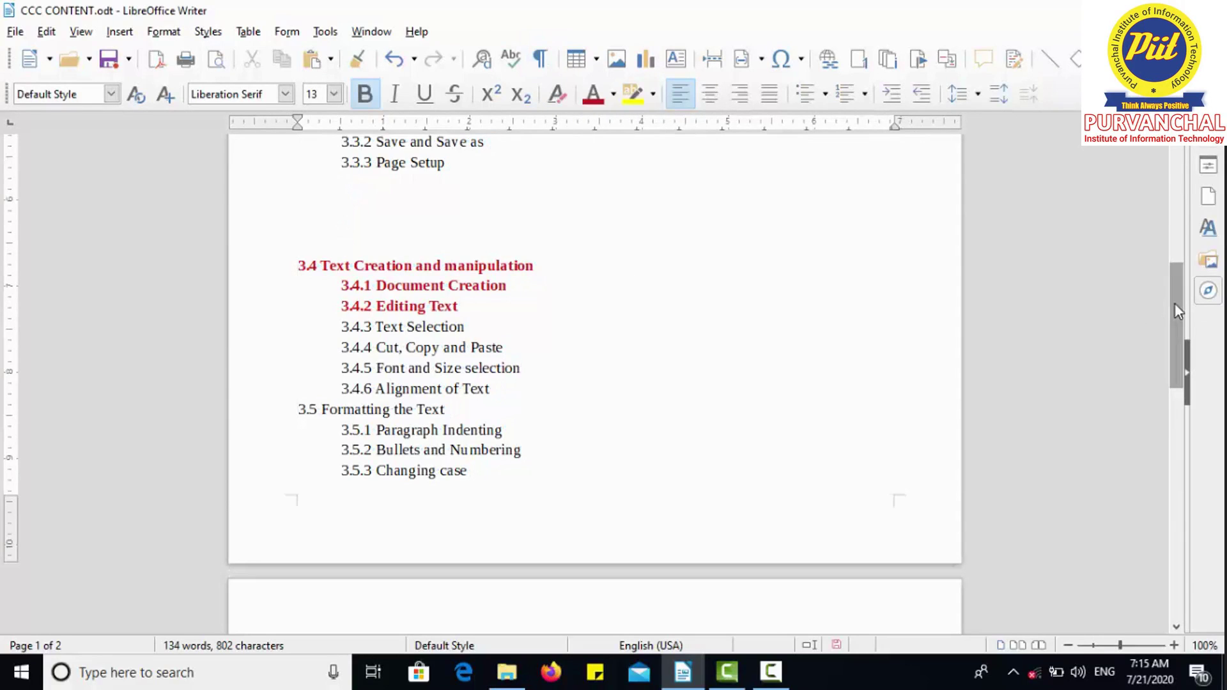
scroll(1174, 303, up, 15)
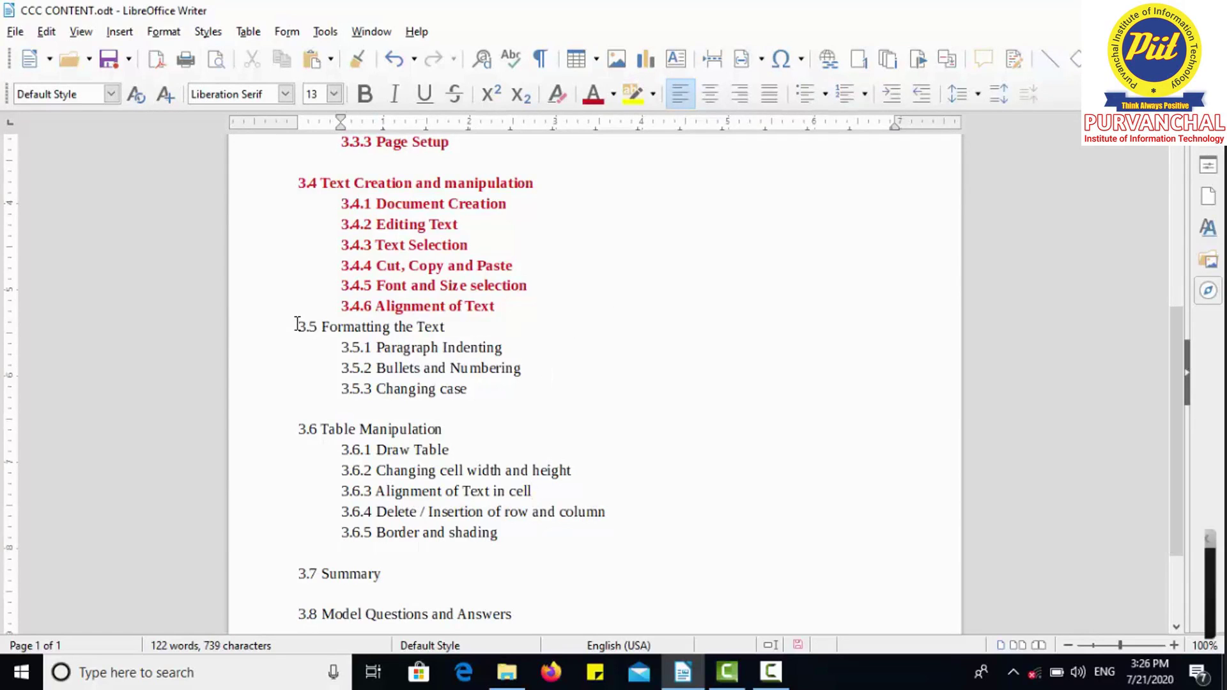
Color the lines from 3.5 Formatting the Text through 3.5.2 Bullets and Numbering red.
drag(296, 324, 521, 369)
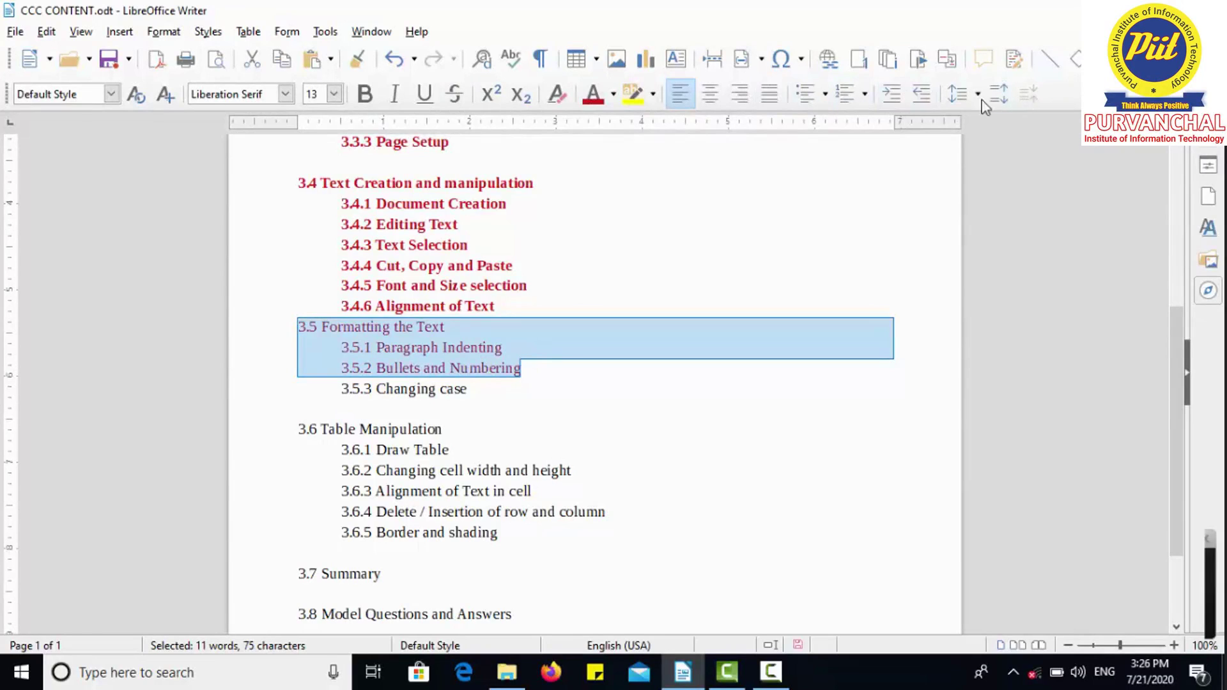
click(507, 388)
drag(504, 386, 318, 388)
key(End)
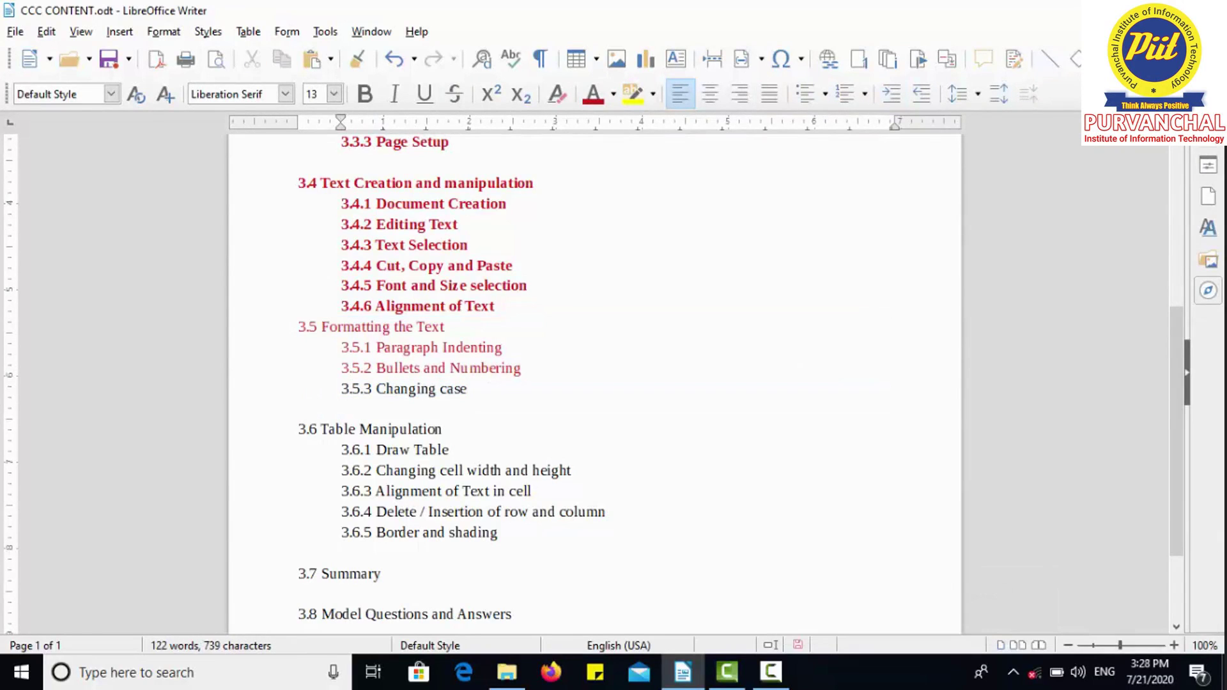